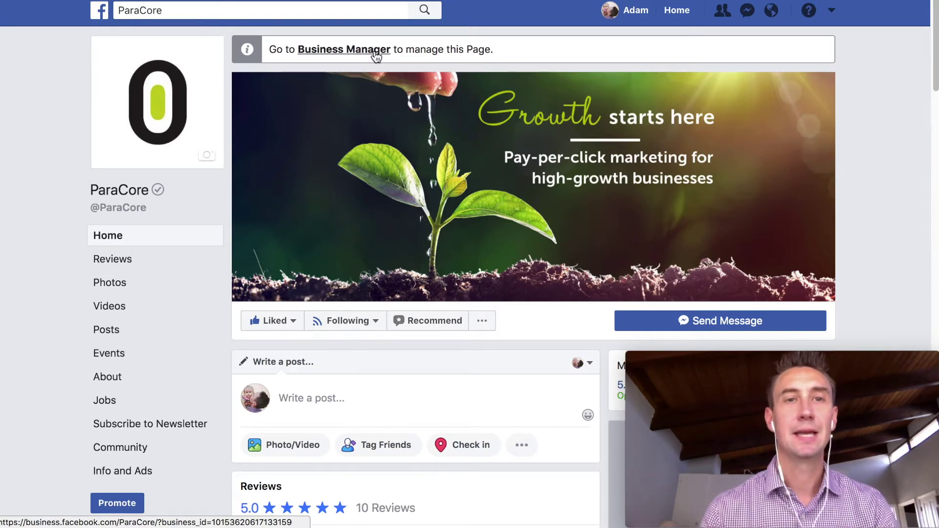
Go to Business Manager from the ParaCore page, turn on Pages and Notifications in the business info, and save
{"action": "left_click", "coordinate": [376, 56]}
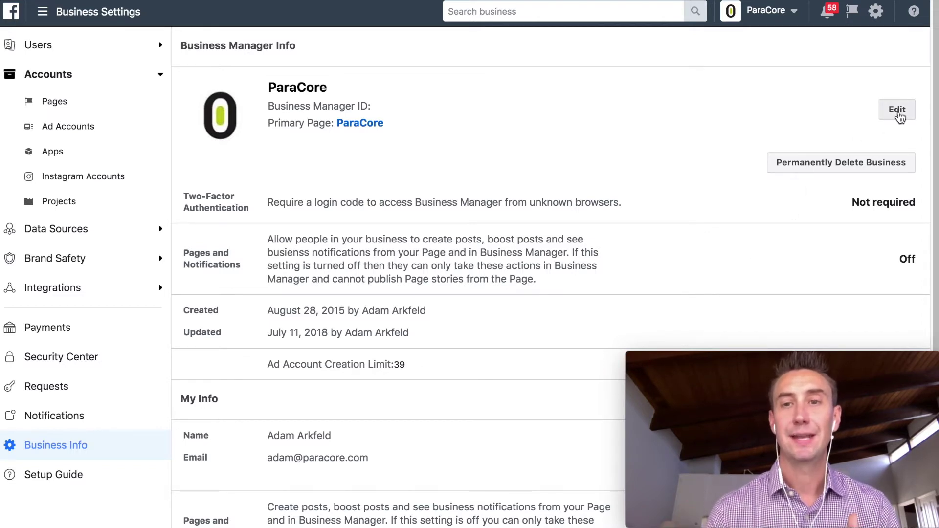
{"action": "left_click", "coordinate": [897, 114]}
{"action": "left_click", "coordinate": [883, 260]}
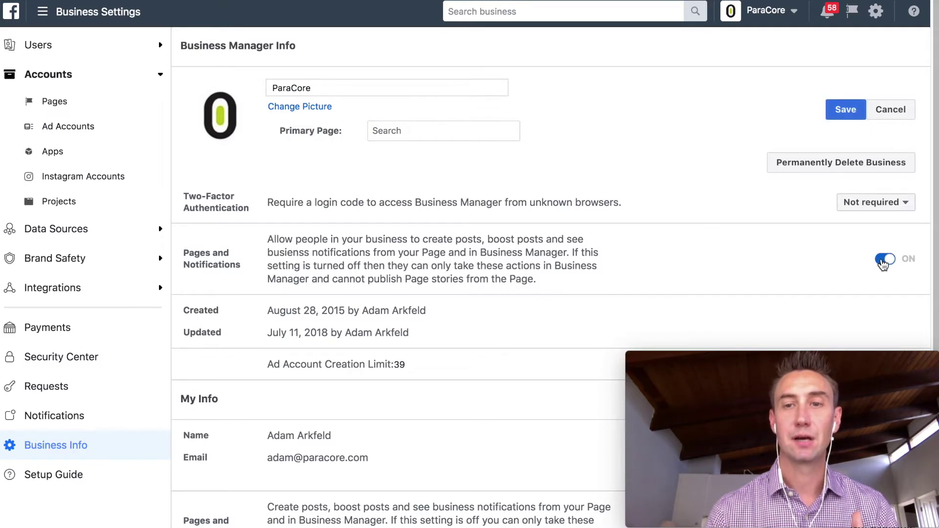
{"action": "left_click", "coordinate": [846, 110]}
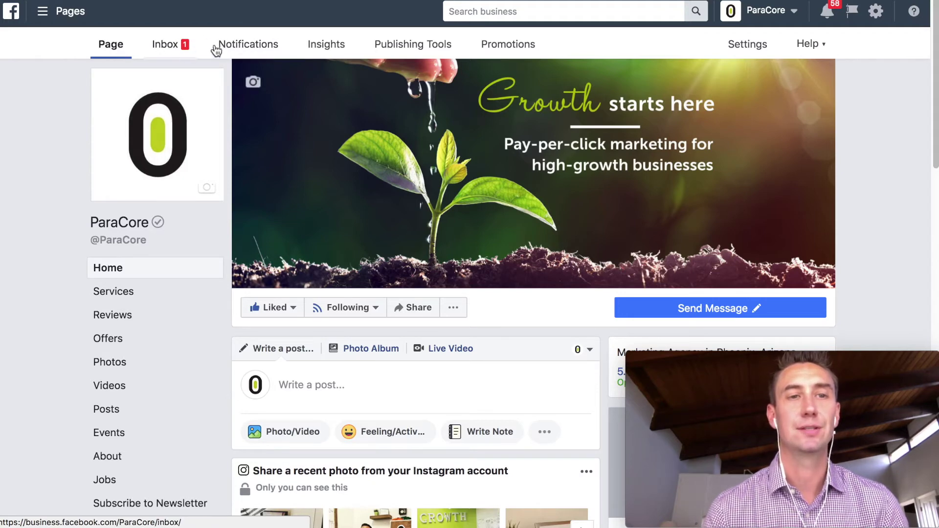
Open the page's inbox and look through its Facebook and Instagram comment lists, ending on the Messenger conversations
{"action": "left_click", "coordinate": [169, 48]}
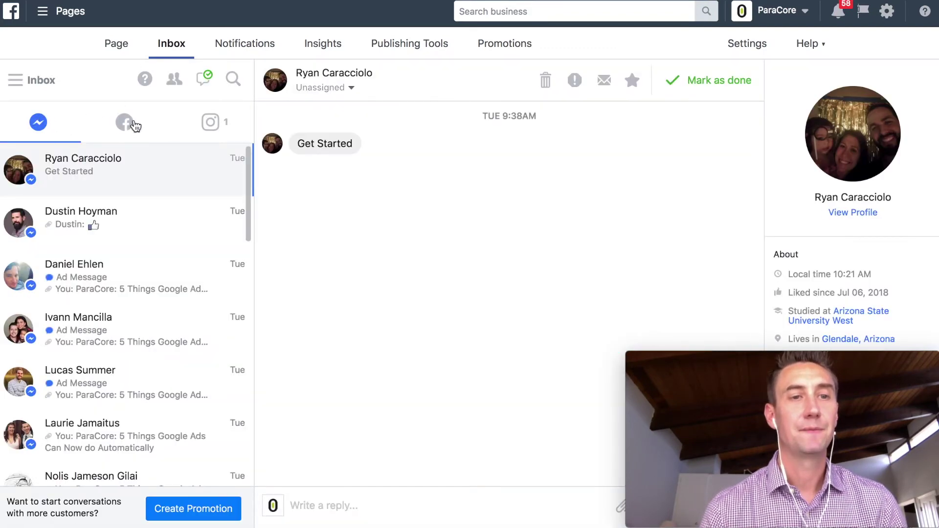
{"action": "left_click", "coordinate": [126, 123]}
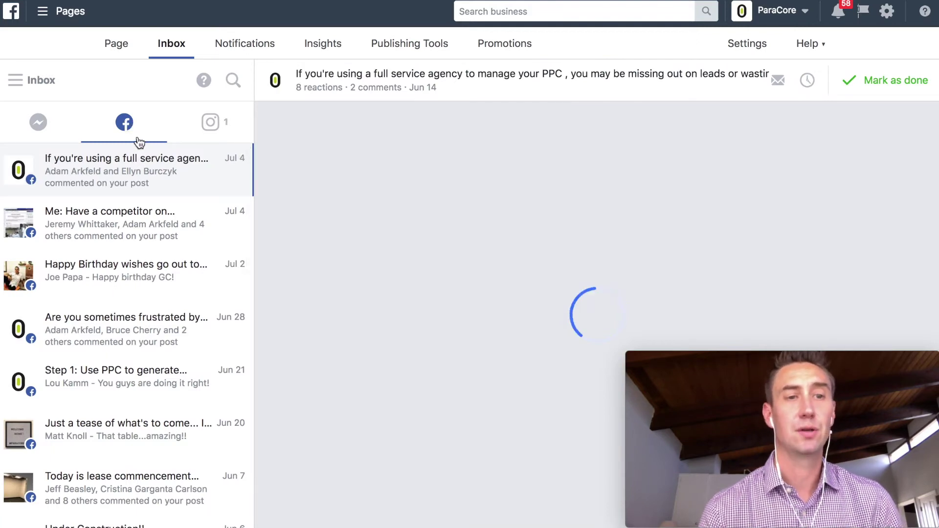
{"action": "left_click", "coordinate": [210, 123]}
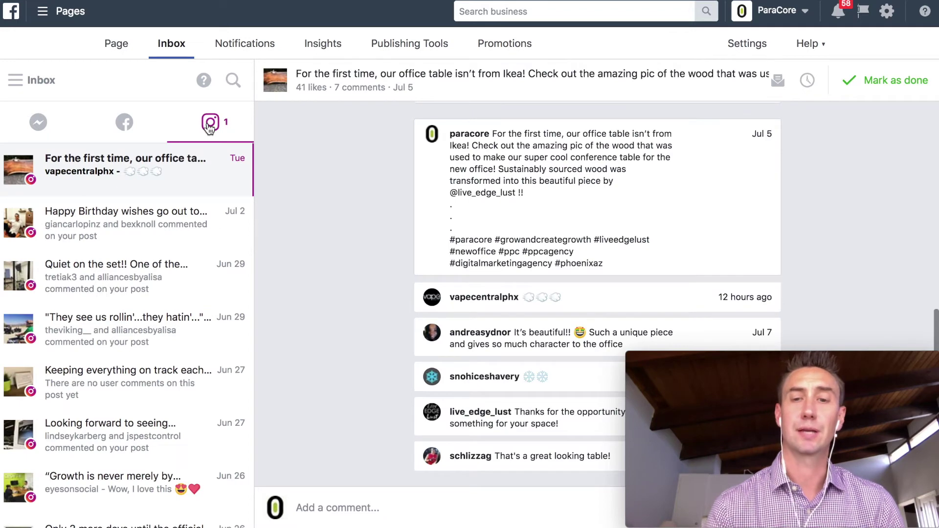
{"action": "left_click", "coordinate": [40, 125]}
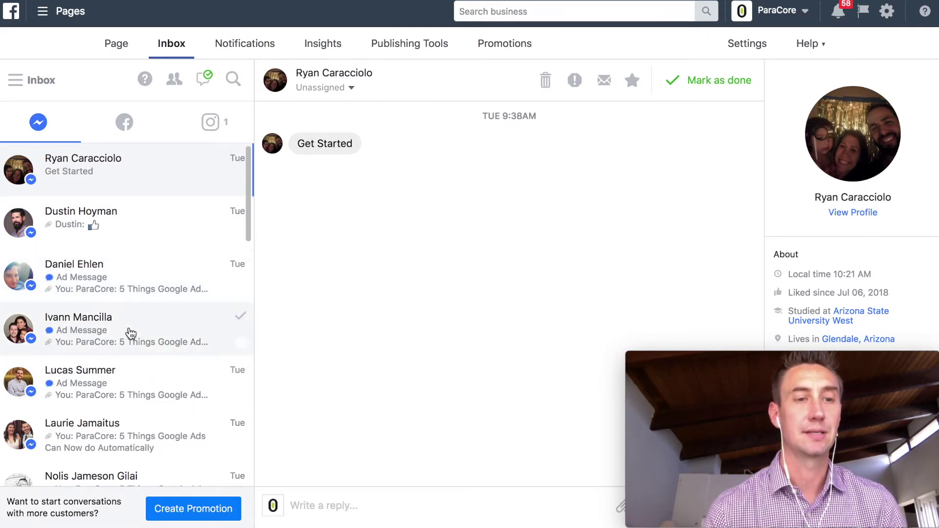
Open the fourth Messenger conversation and read through the weekly PPC updates sent to that contact
{"action": "left_click", "coordinate": [130, 334]}
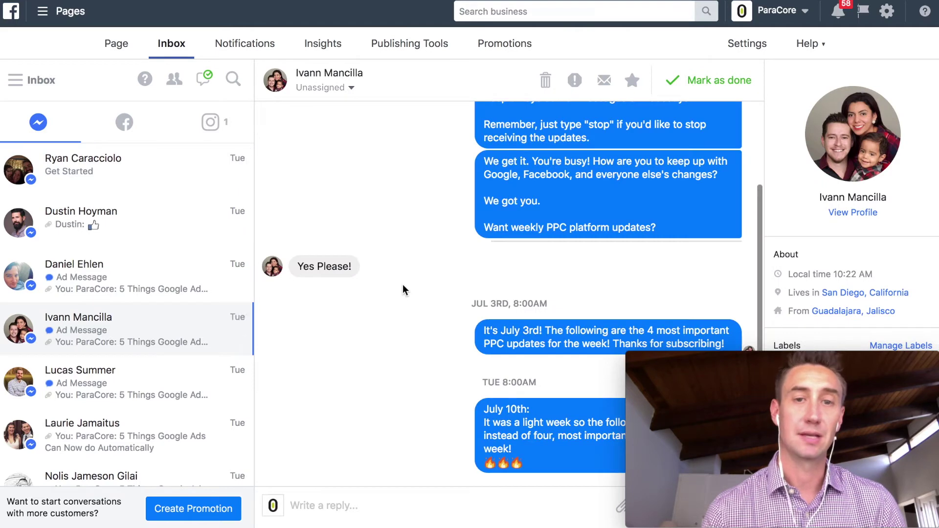
{"action": "scroll", "coordinate": [460, 225], "scroll_direction": "down", "scroll_amount": 3}
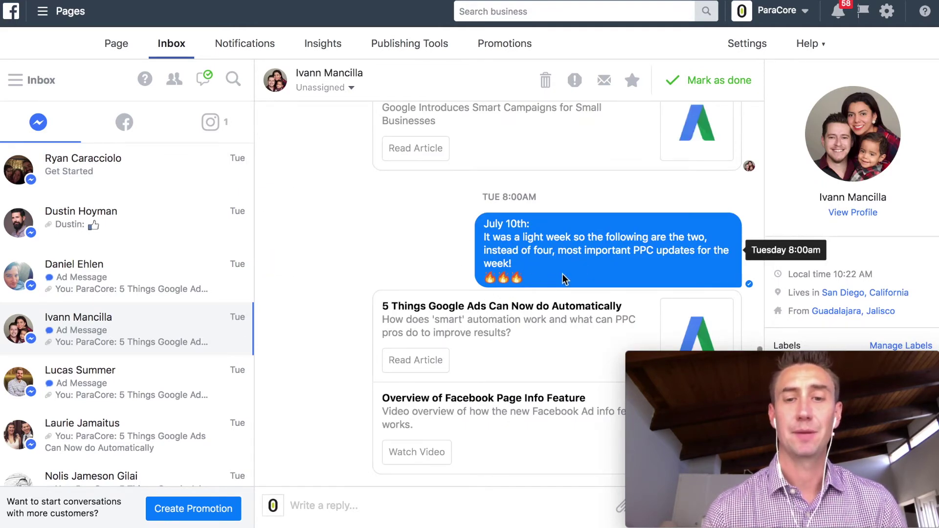
{"action": "scroll", "coordinate": [502, 428], "scroll_direction": "up", "scroll_amount": 2}
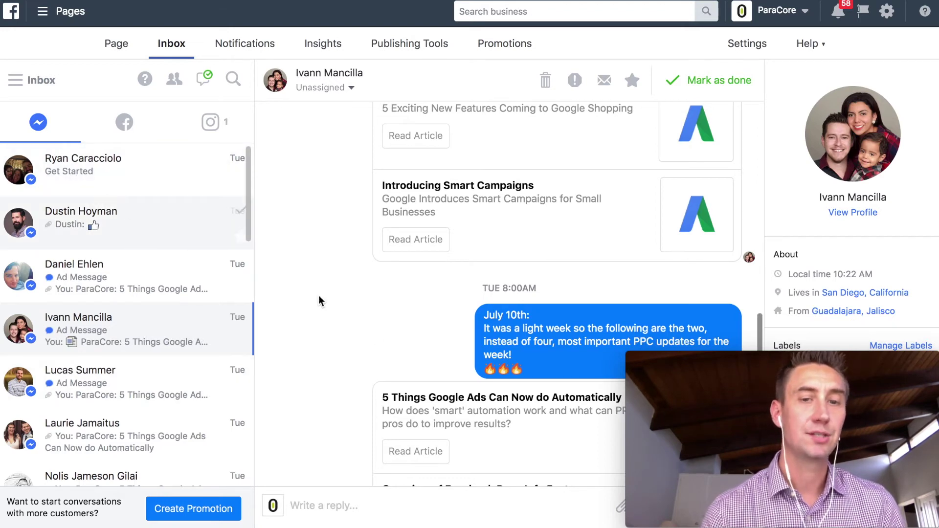
{"action": "left_click", "coordinate": [385, 510]}
{"action": "type", "text": "djfkdj"}
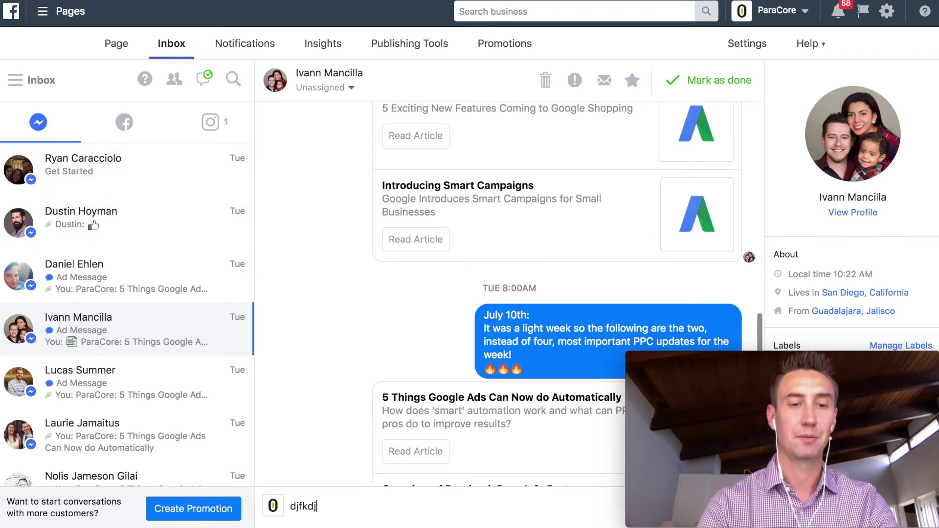
{"action": "key", "text": "BackSpace"}
{"action": "key", "text": "BackSpace"}
{"action": "key", "text": "BackSpace"}
{"action": "key", "text": "BackSpace"}
{"action": "key", "text": "BackSpace"}
{"action": "key", "text": "BackSpace"}
{"action": "key", "text": "BackSpace"}
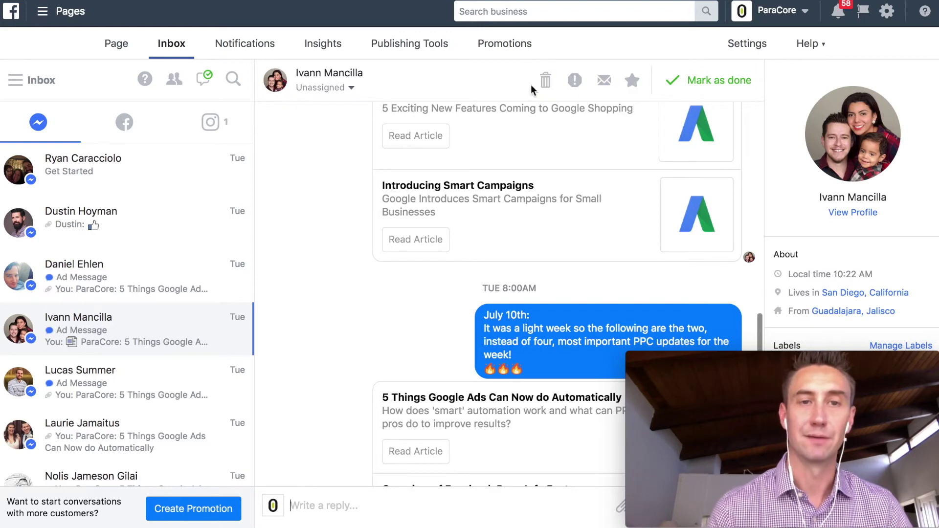
View the inbox's Facebook comments, opening the "Have a competitor on Facebook?" post and the birthday wishes post
{"action": "left_click", "coordinate": [117, 138]}
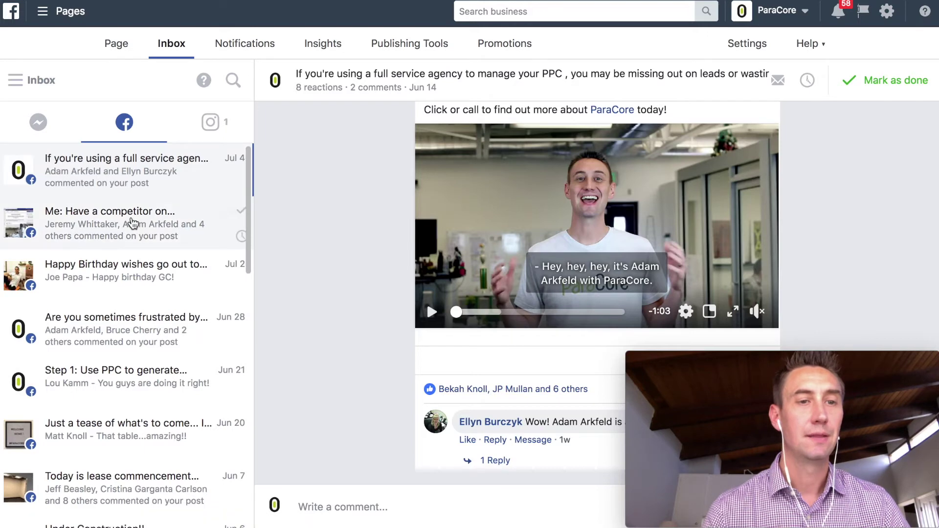
{"action": "left_click", "coordinate": [188, 218]}
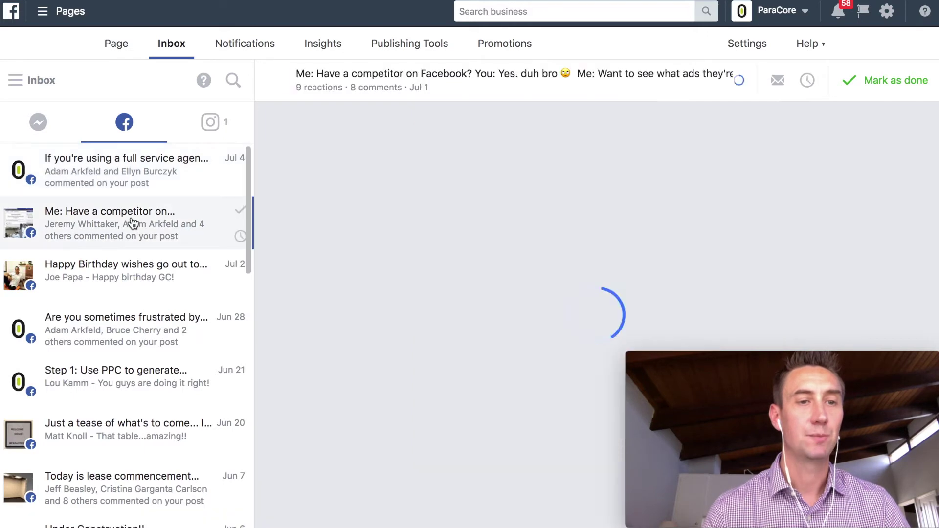
{"action": "left_click", "coordinate": [149, 291]}
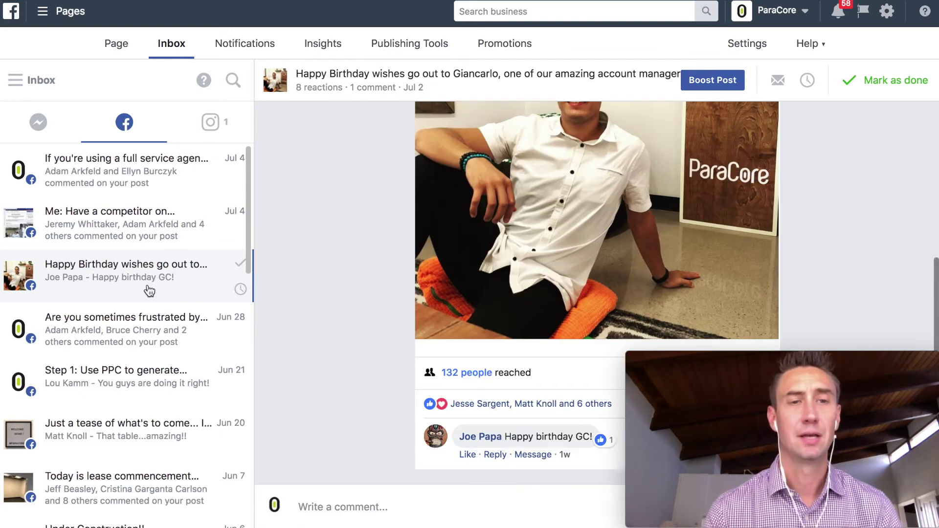
{"action": "scroll", "coordinate": [403, 269], "scroll_direction": "up", "scroll_amount": 5}
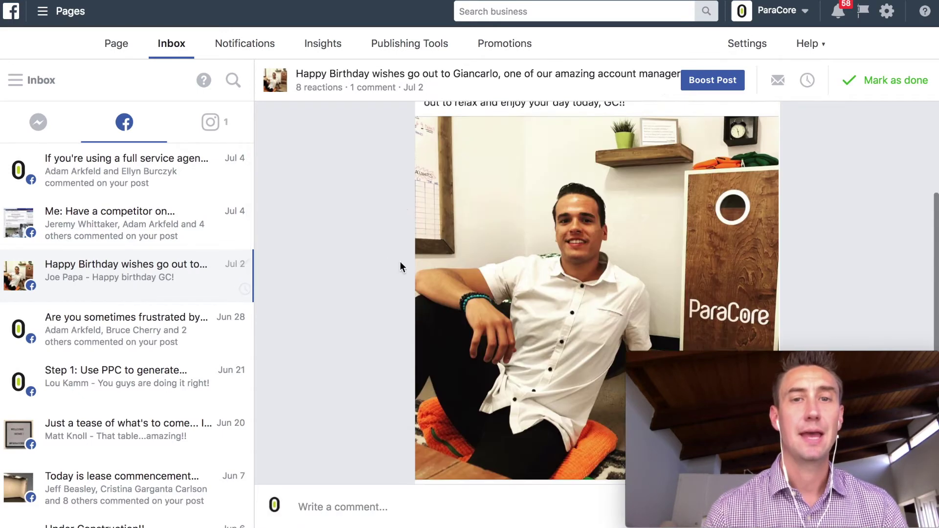
View the inbox's Instagram comments and examine the office table post's photo, caption and comments
{"action": "left_click", "coordinate": [211, 123]}
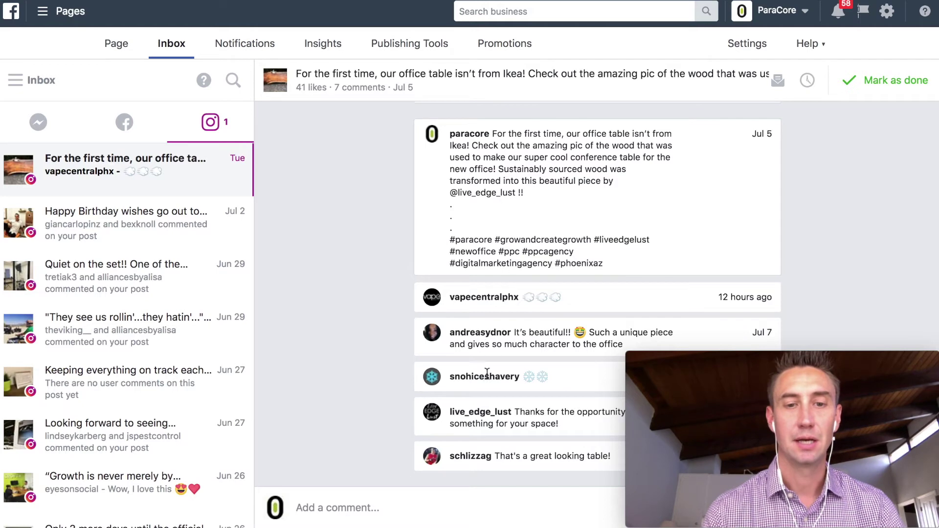
{"action": "mouse_move", "coordinate": [543, 345]}
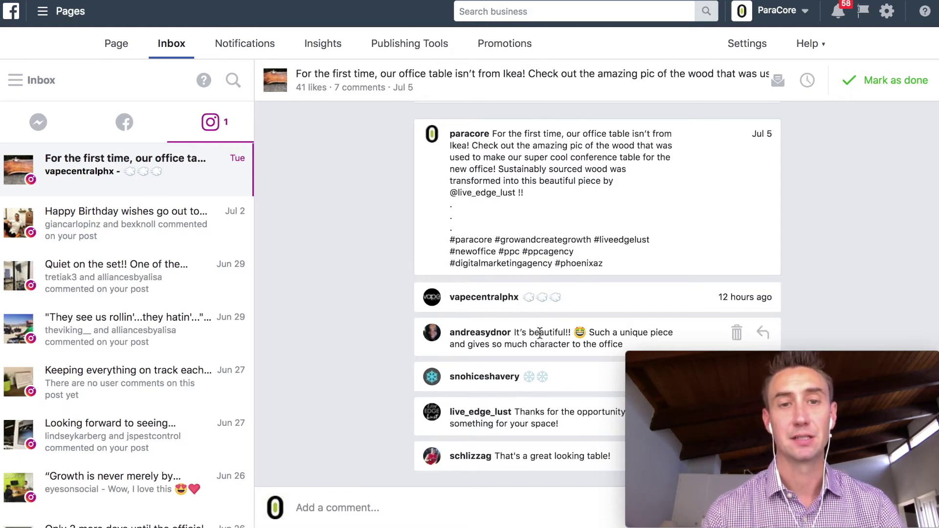
{"action": "scroll", "coordinate": [539, 333], "scroll_direction": "up", "scroll_amount": 10}
{"action": "scroll", "coordinate": [541, 259], "scroll_direction": "down", "scroll_amount": 1}
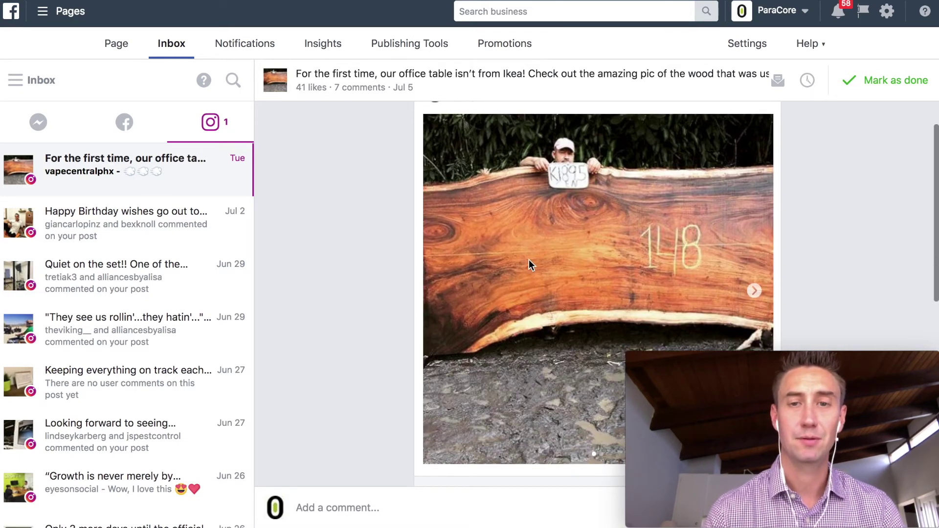
{"action": "scroll", "coordinate": [513, 216], "scroll_direction": "down", "scroll_amount": 7}
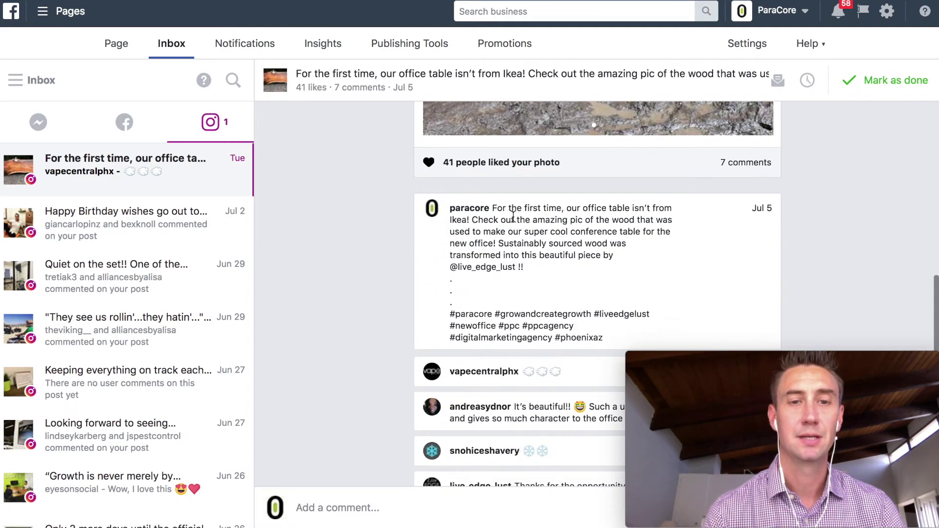
{"action": "scroll", "coordinate": [513, 217], "scroll_direction": "down", "scroll_amount": 2}
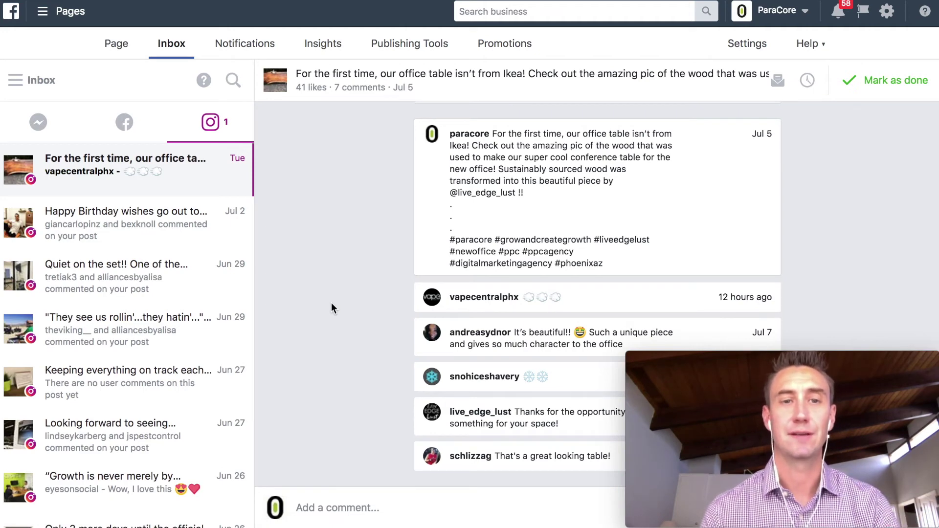
Open the page's notifications and look at the Requests and Activity sections before returning to all notifications
{"action": "left_click", "coordinate": [245, 49]}
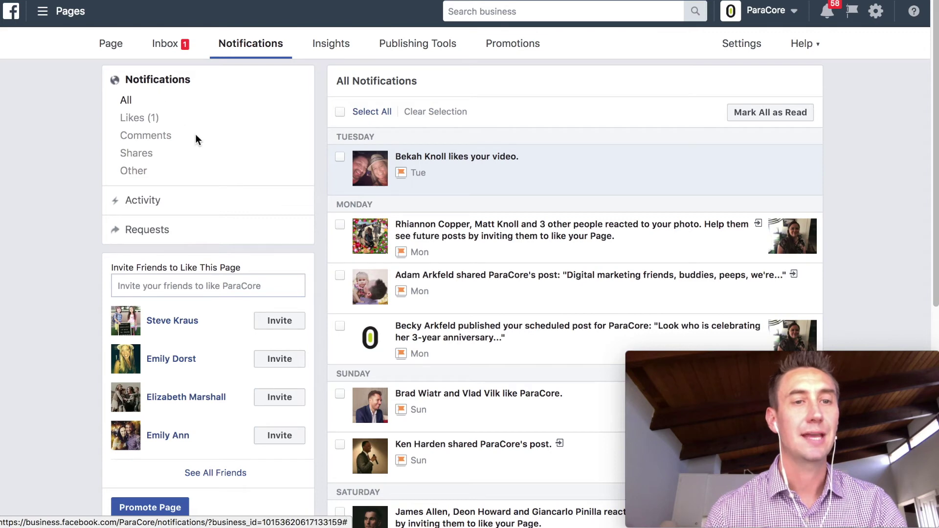
{"action": "left_click", "coordinate": [147, 204]}
{"action": "left_click", "coordinate": [147, 213]}
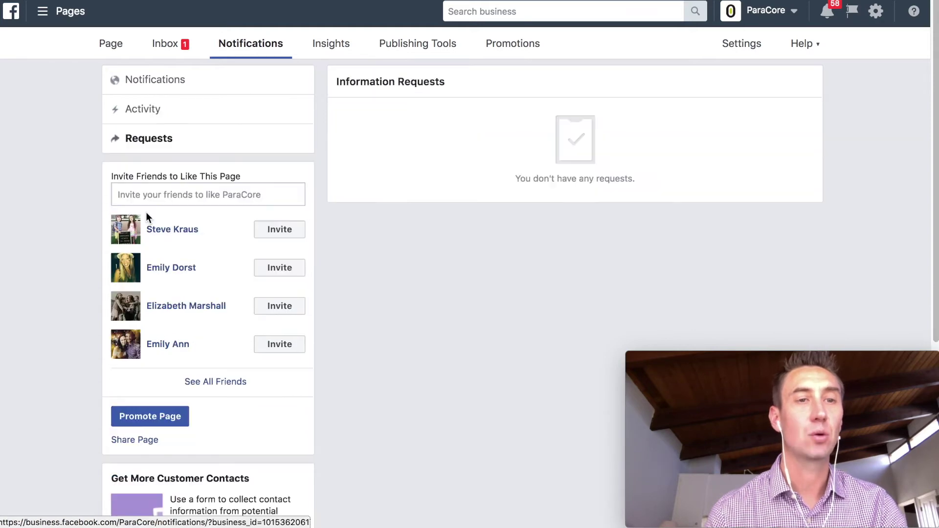
{"action": "left_click", "coordinate": [136, 109]}
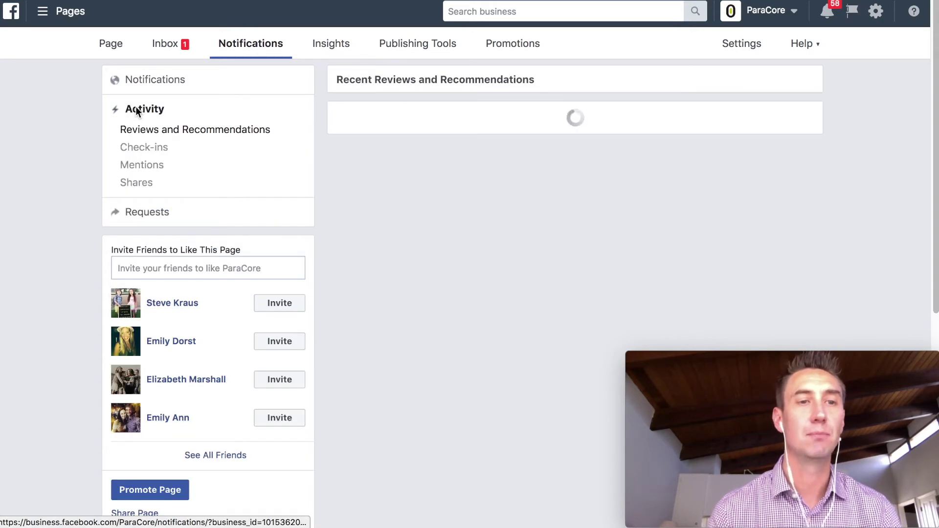
{"action": "left_click", "coordinate": [150, 82]}
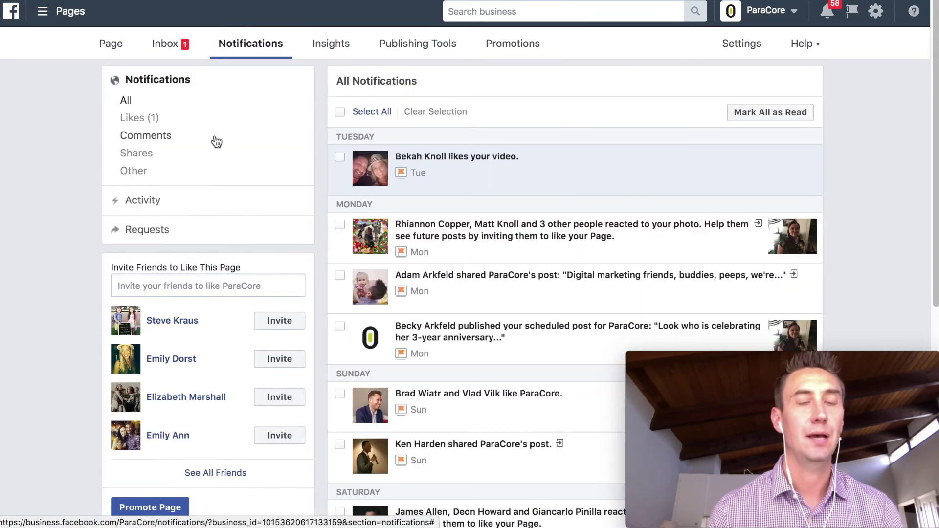
Browse the notifications by Likes, Comments, Shares and Other, and view the Activity section
{"action": "left_click", "coordinate": [152, 120]}
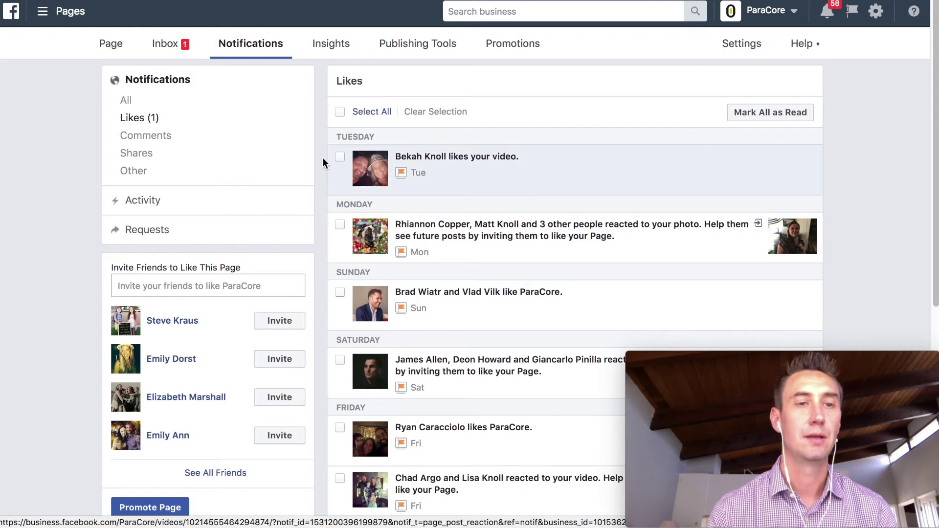
{"action": "left_click", "coordinate": [160, 139]}
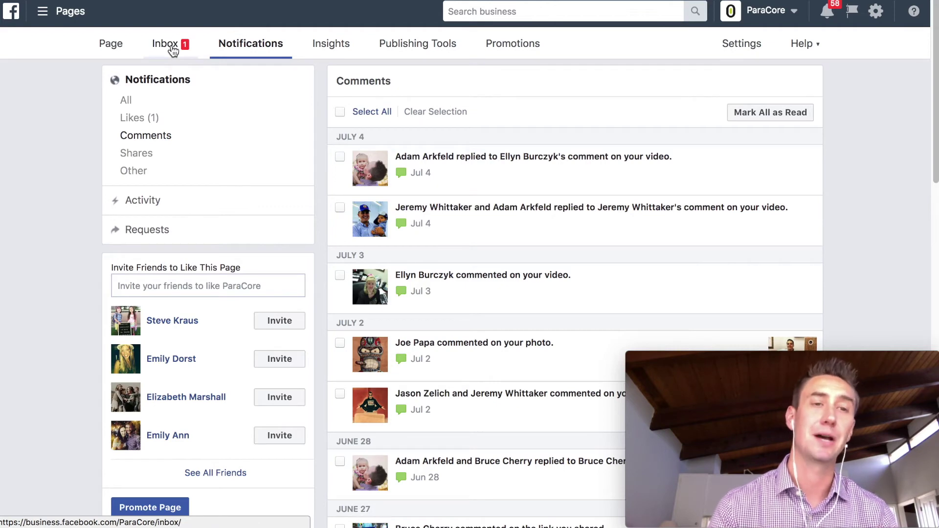
{"action": "left_click", "coordinate": [145, 155]}
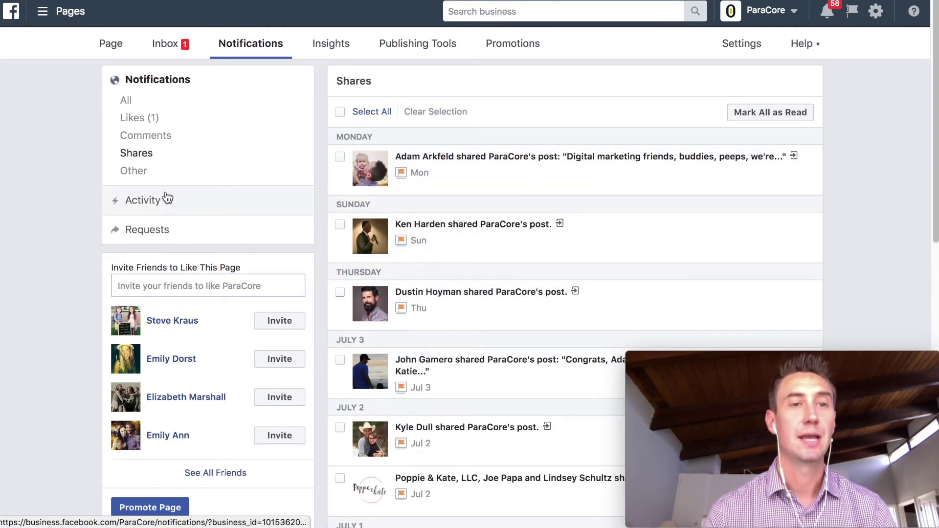
{"action": "left_click", "coordinate": [137, 171]}
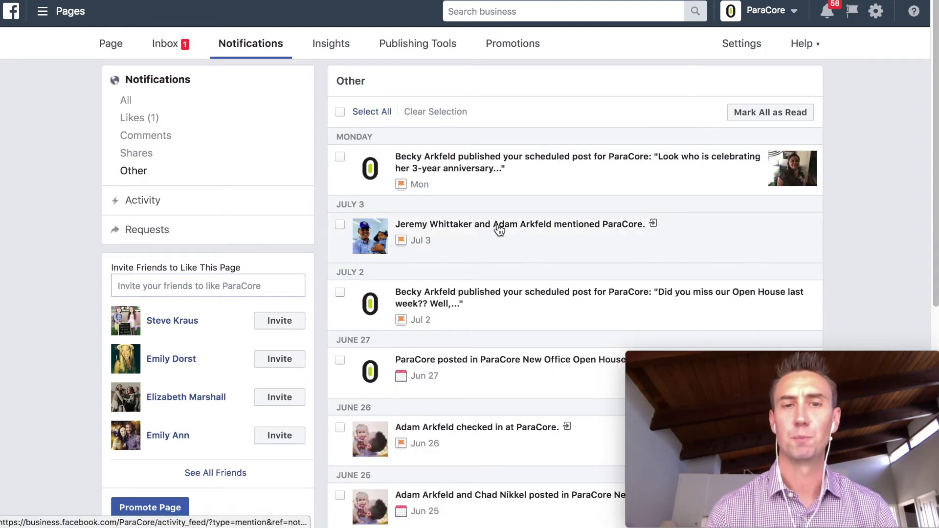
{"action": "left_click", "coordinate": [159, 202]}
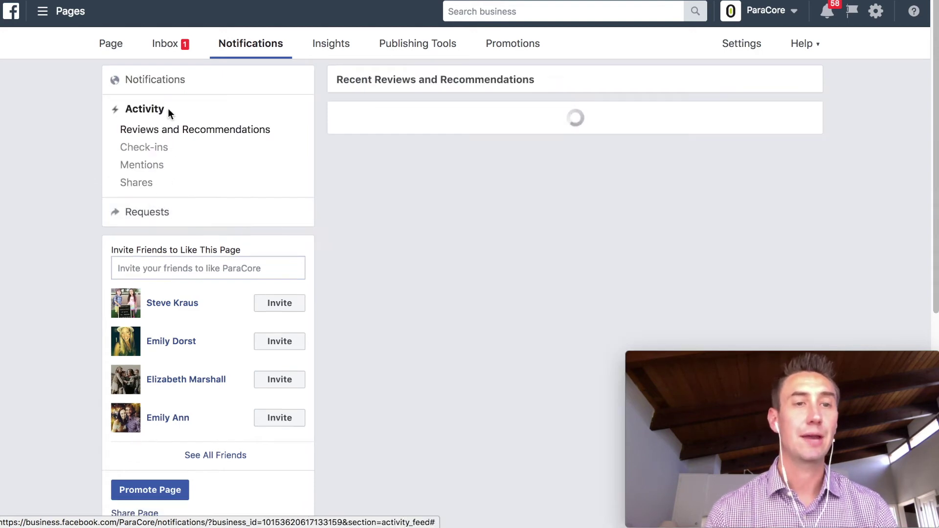
Return to the Likes notifications and mark them all as read
{"action": "left_click", "coordinate": [165, 84]}
{"action": "left_click", "coordinate": [142, 119]}
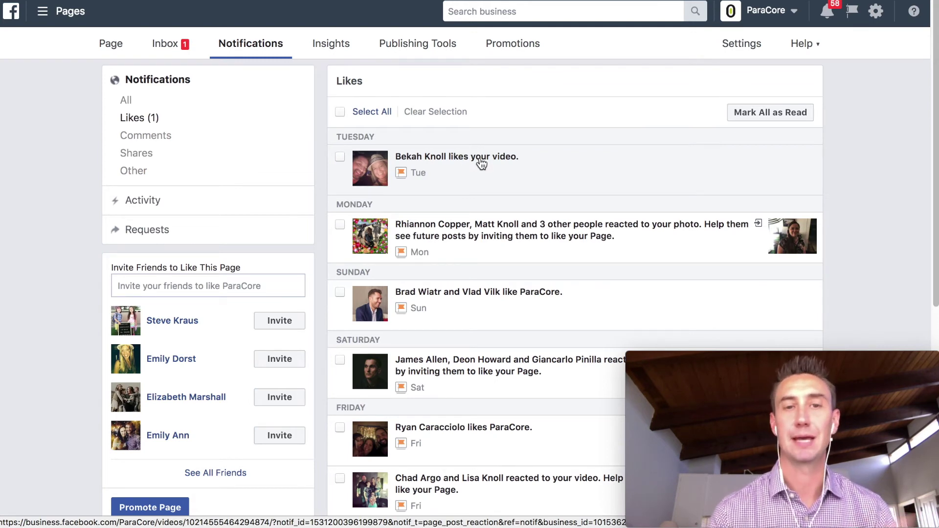
{"action": "left_click", "coordinate": [735, 112]}
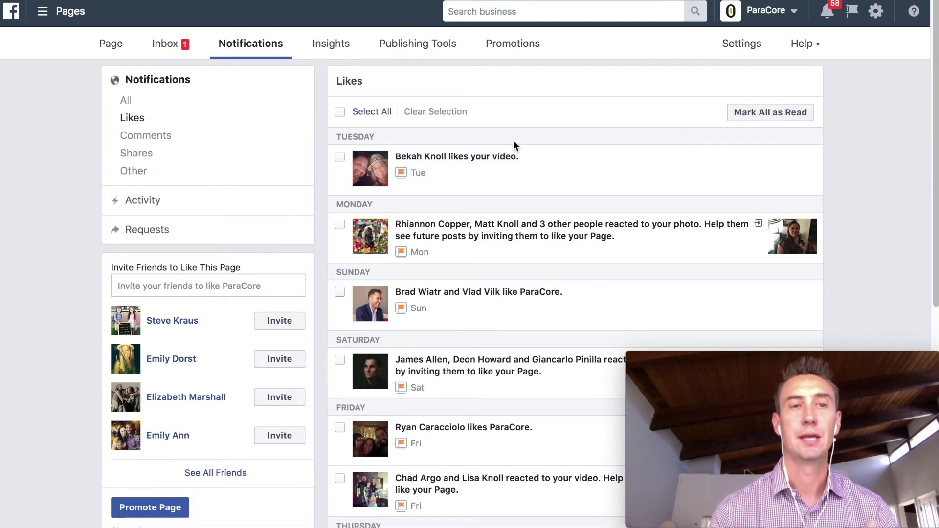
Revisit the inbox, return to the page's notifications, and view recent reviews and recommendations under Activity
{"action": "left_click", "coordinate": [177, 53]}
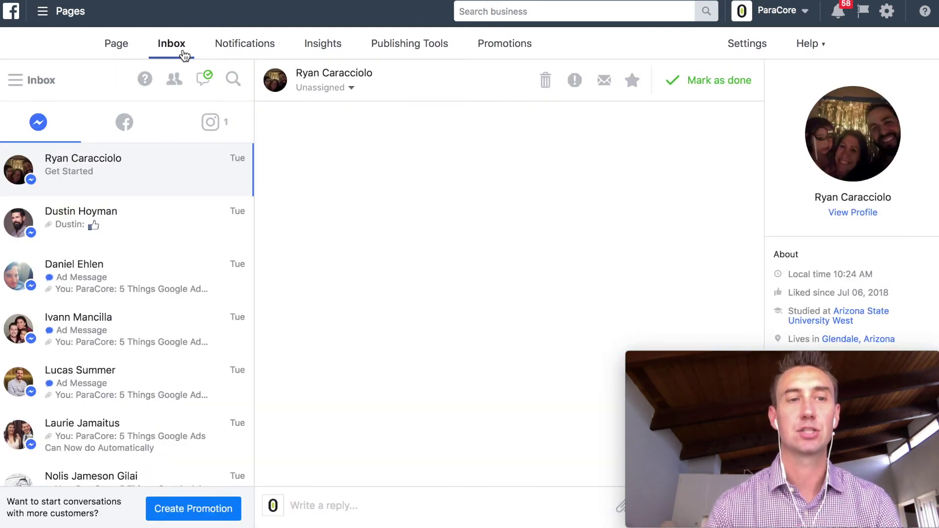
{"action": "left_click", "coordinate": [250, 53]}
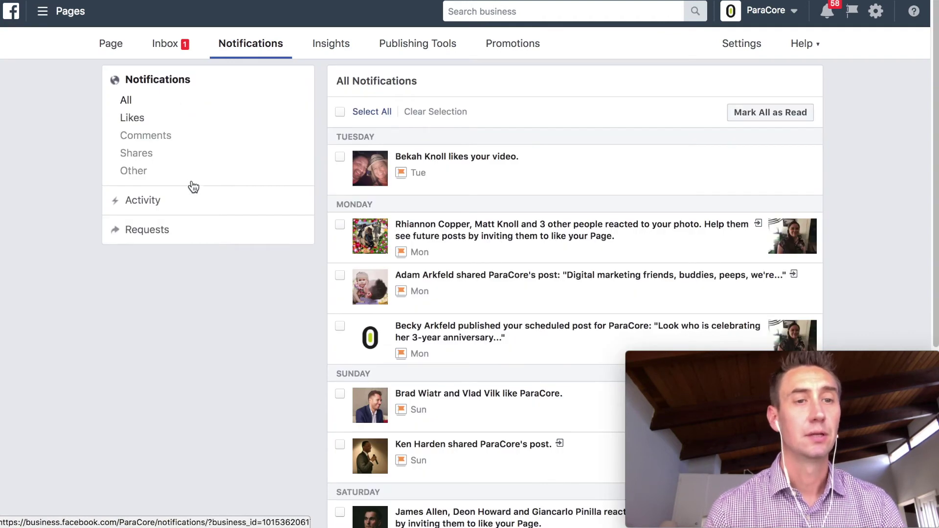
{"action": "left_click", "coordinate": [153, 202]}
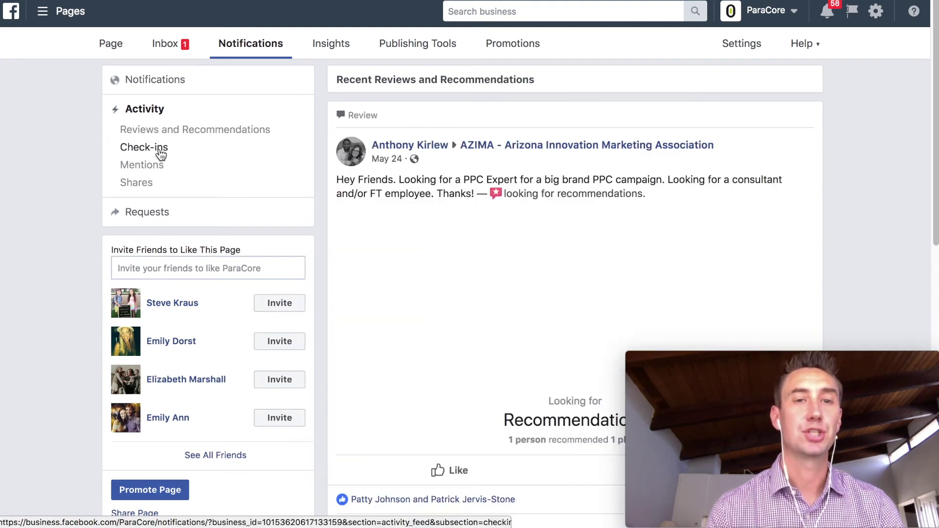
View the page's recent check-ins, mentions and shares under Activity, and open the Requests section
{"action": "left_click", "coordinate": [161, 153]}
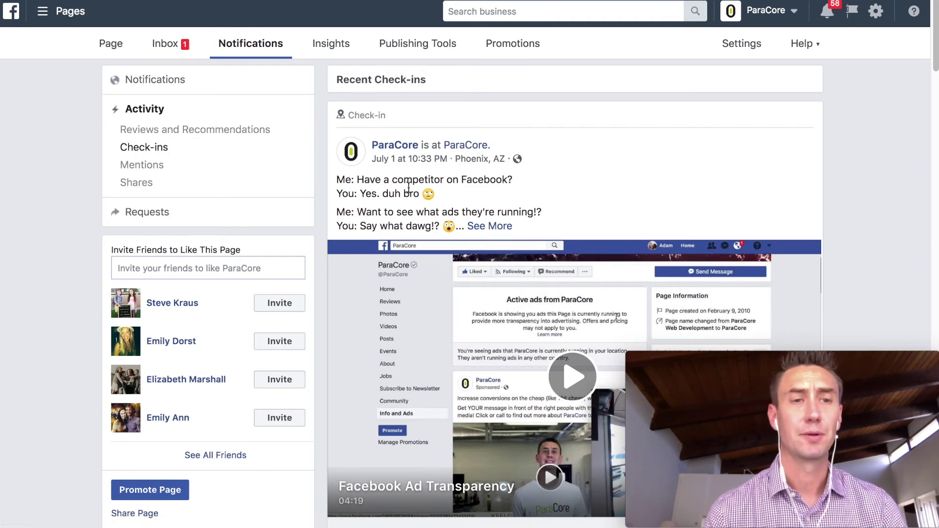
{"action": "left_click", "coordinate": [149, 167]}
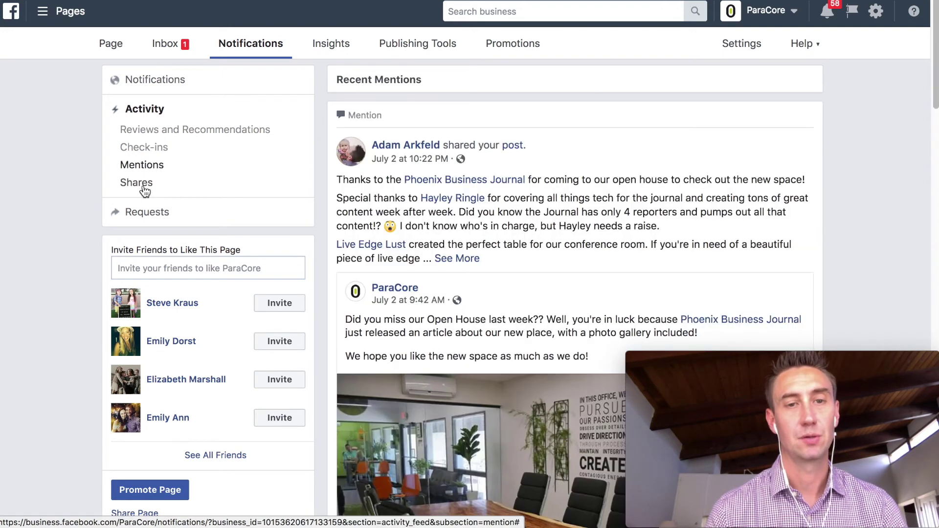
{"action": "left_click", "coordinate": [143, 184]}
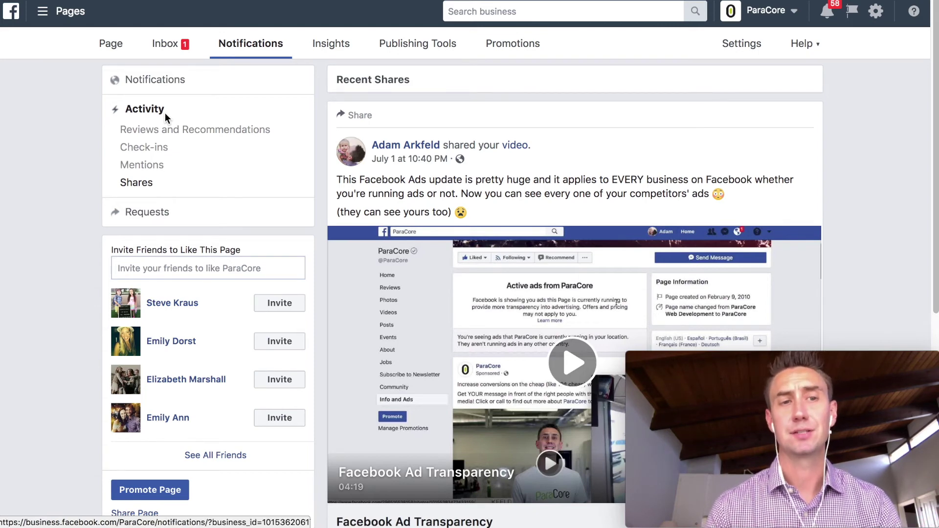
{"action": "left_click", "coordinate": [158, 211]}
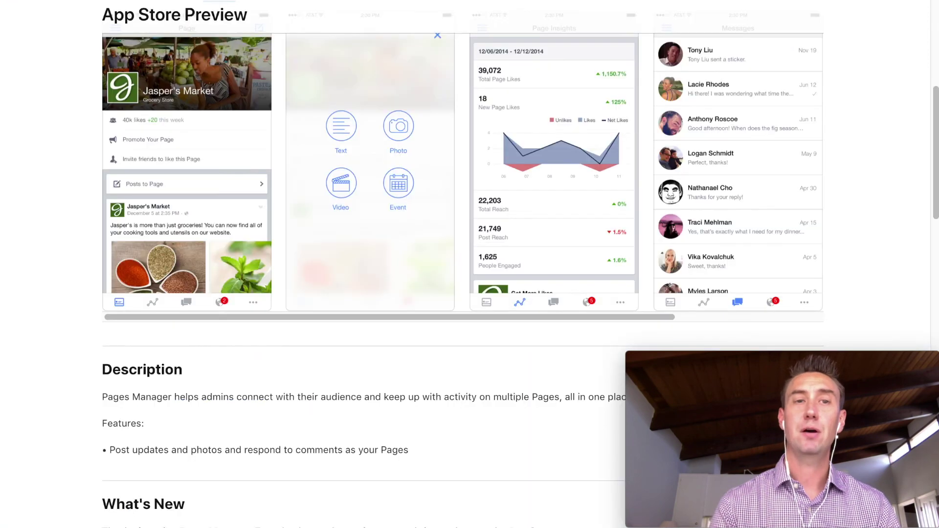
Examine the Facebook Pages Manager listing in the App Store preview, including its iPhone screenshots through to the Notifications screen
{"action": "scroll", "coordinate": [472, 259], "scroll_direction": "up", "scroll_amount": 10}
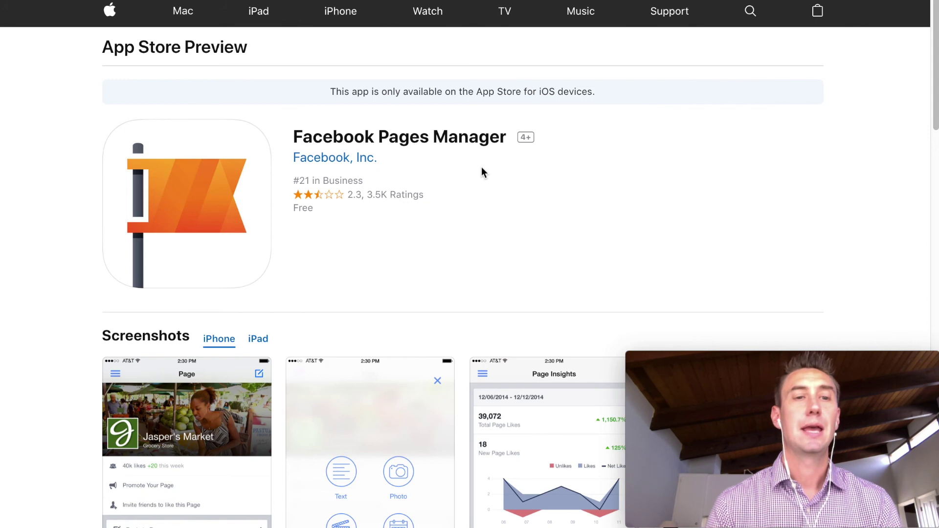
{"action": "scroll", "coordinate": [481, 166], "scroll_direction": "down", "scroll_amount": 5}
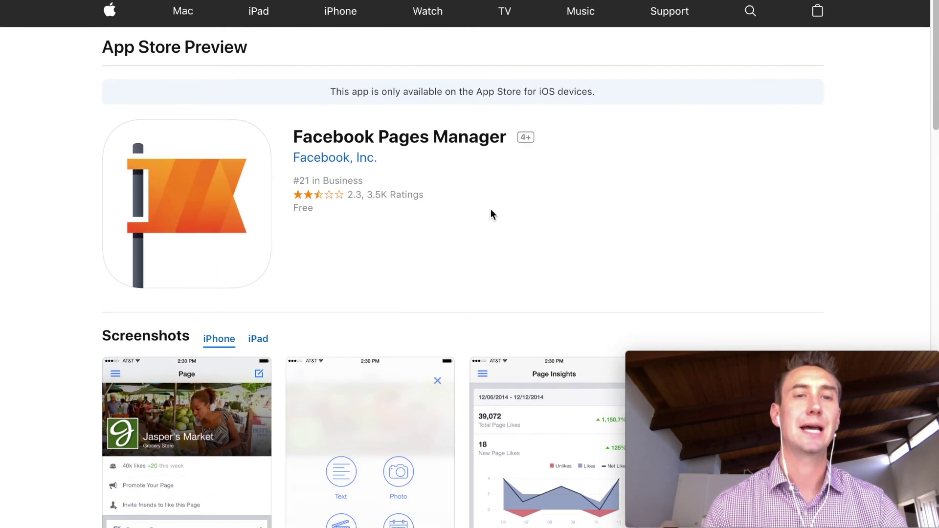
{"action": "scroll", "coordinate": [529, 208], "scroll_direction": "down", "scroll_amount": 6}
{"action": "scroll", "coordinate": [518, 208], "scroll_direction": "up", "scroll_amount": 1}
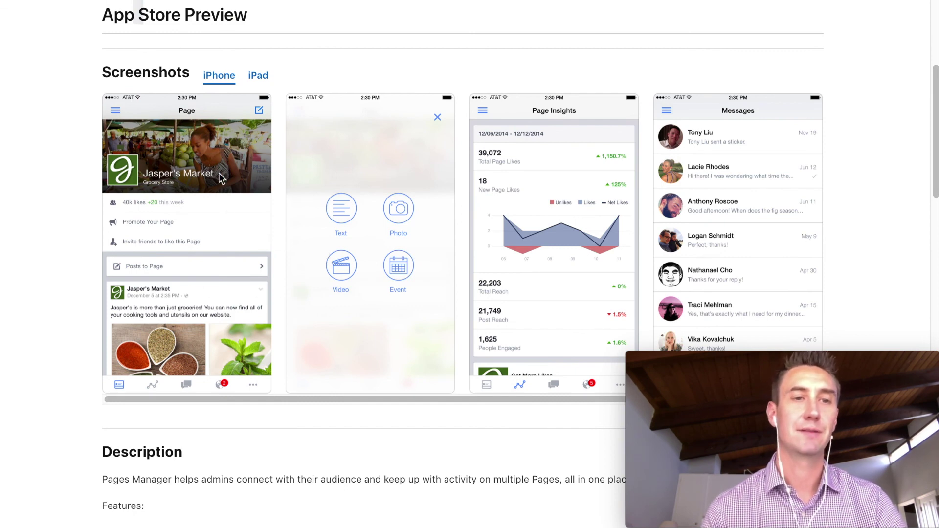
{"action": "scroll", "coordinate": [570, 204], "scroll_direction": "down", "scroll_amount": 3}
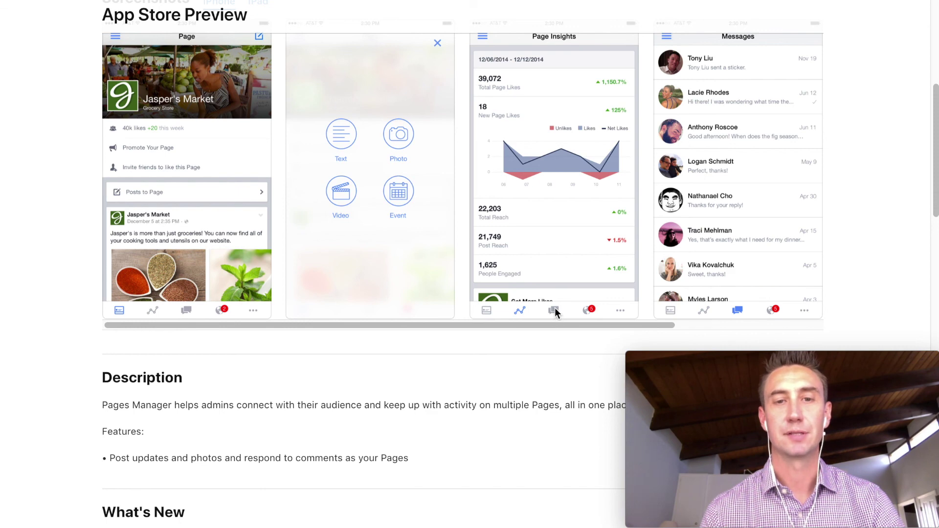
{"action": "left_click_drag", "start_coordinate": [586, 326], "coordinate": [796, 336]}
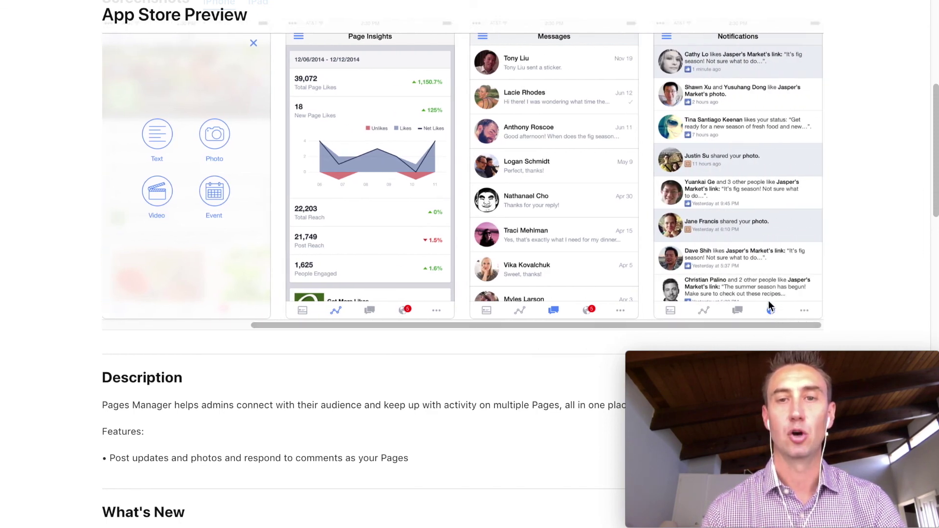
{"action": "scroll", "coordinate": [758, 210], "scroll_direction": "up", "scroll_amount": 2}
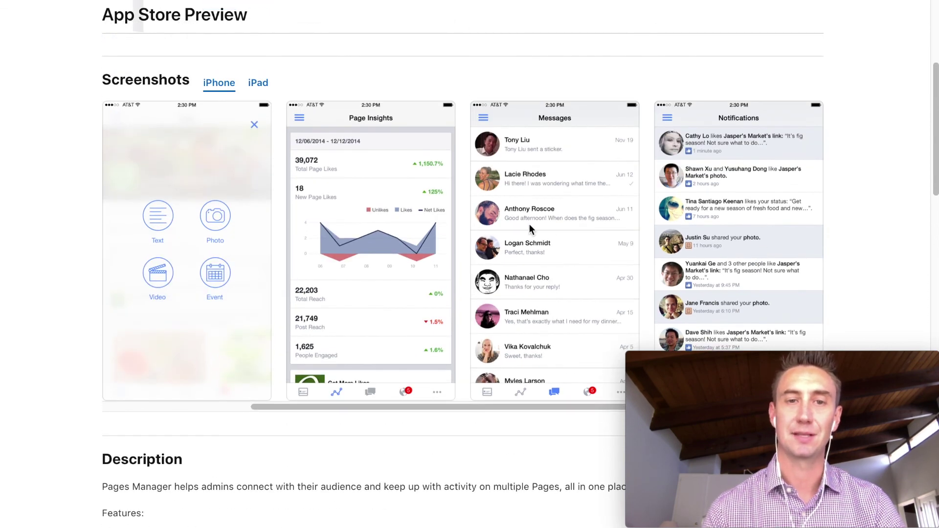